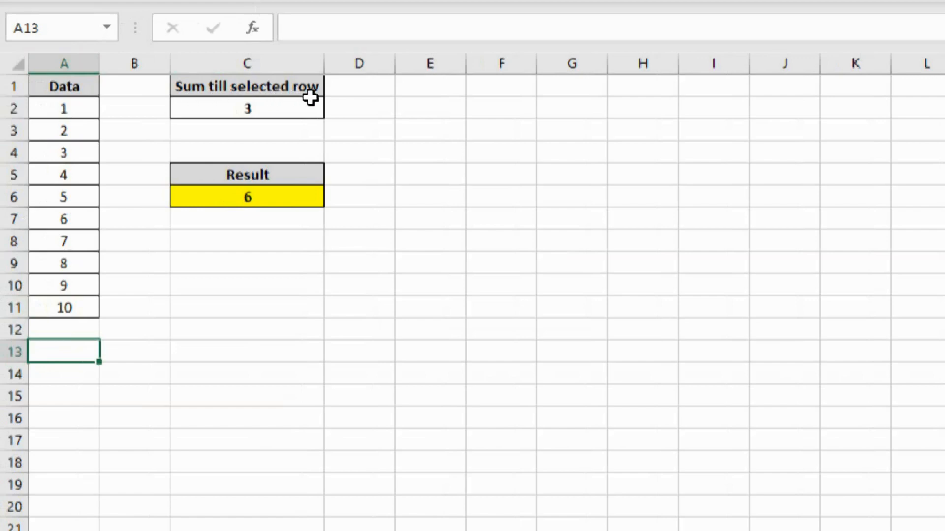
Check the selected row number in C2 against the first three data values in A2:A4.
key("ctrl+2")
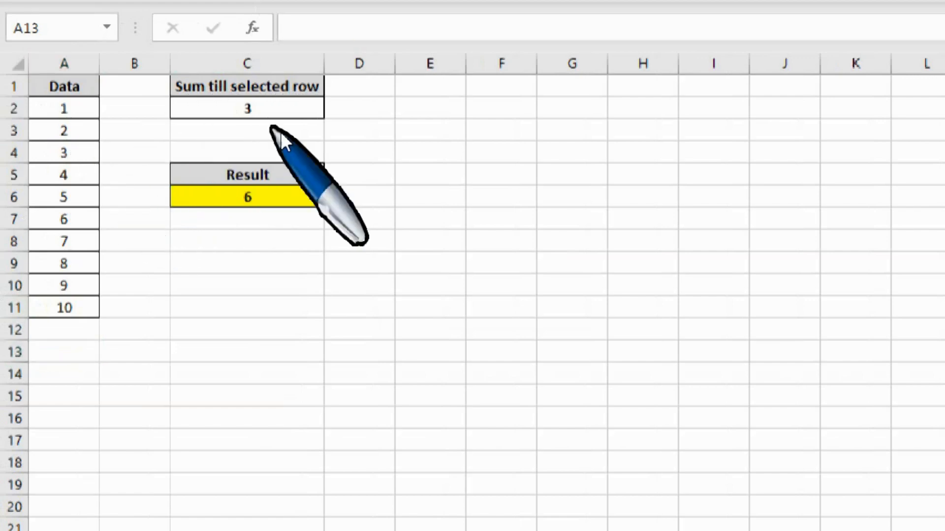
left_click(271, 113)
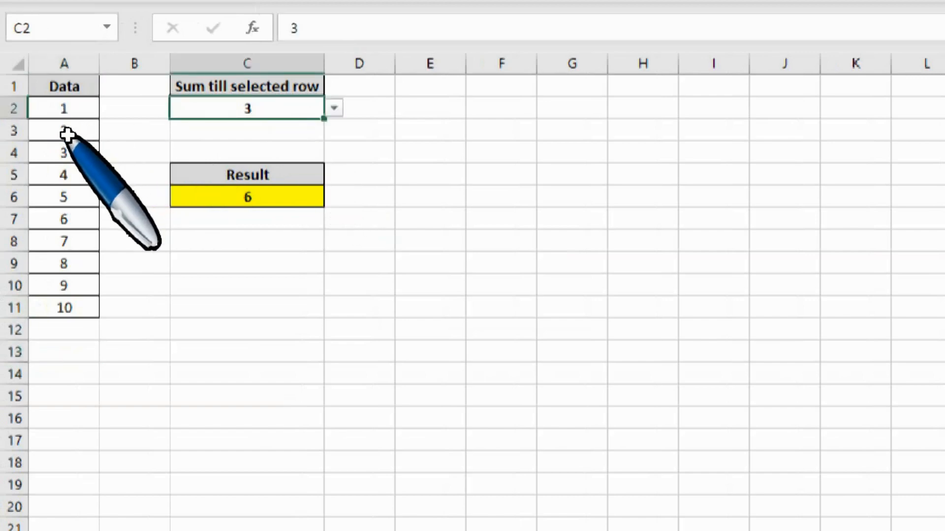
left_click(79, 109)
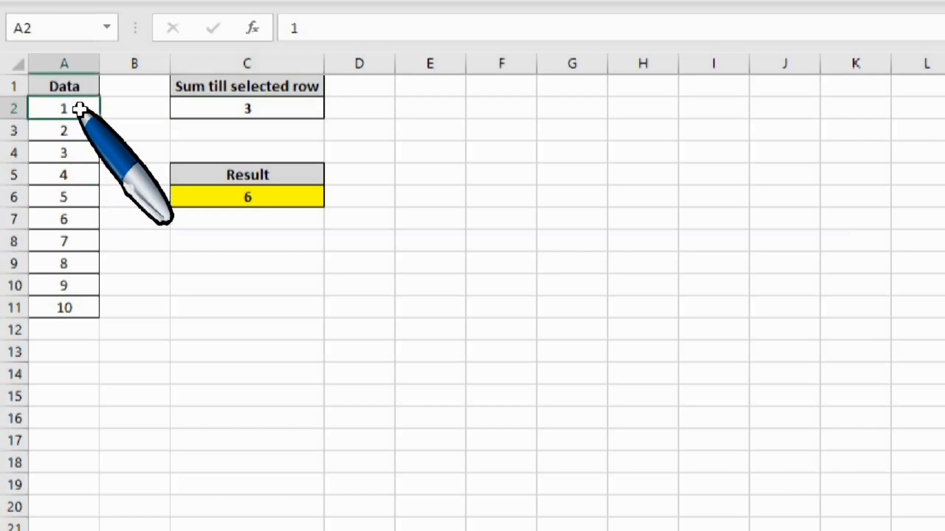
key("shift+Down")
key("shift+Down")
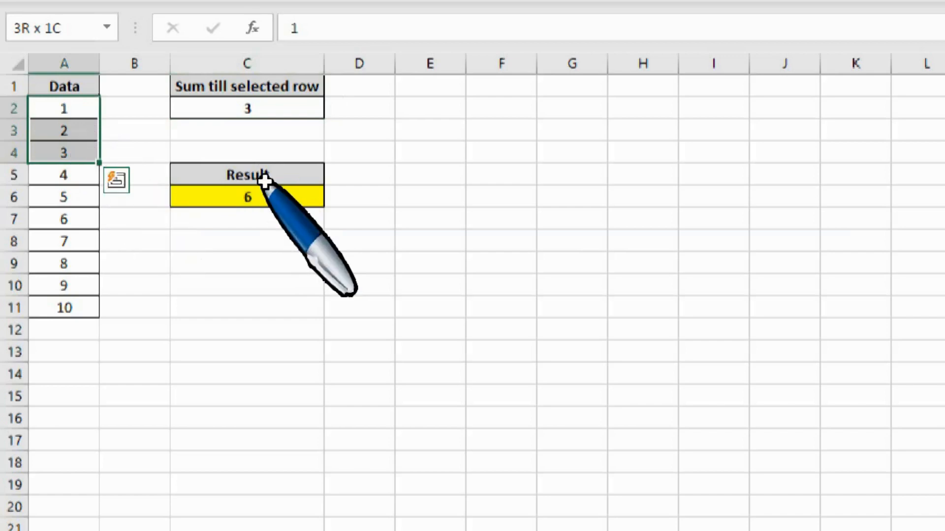
Choose 4 as the "Sum till selected row" value in C2.
left_click(268, 110)
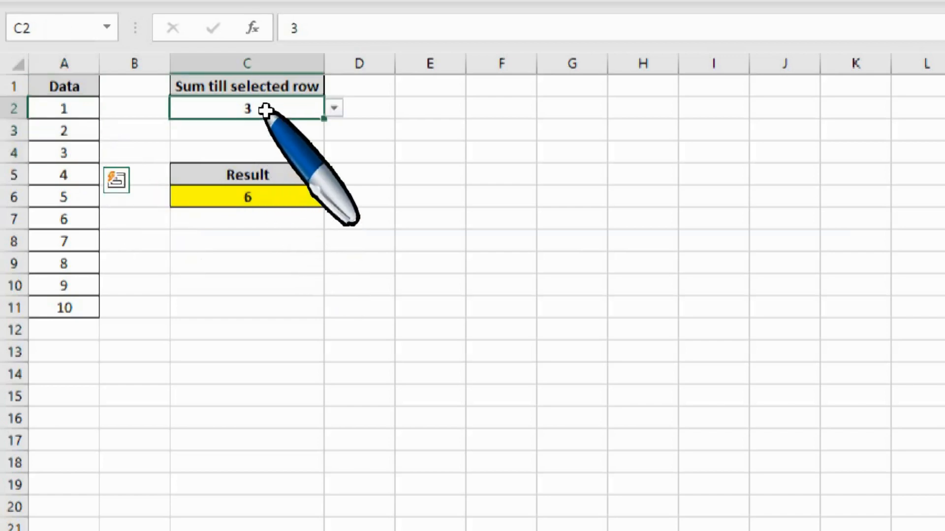
left_click(334, 109)
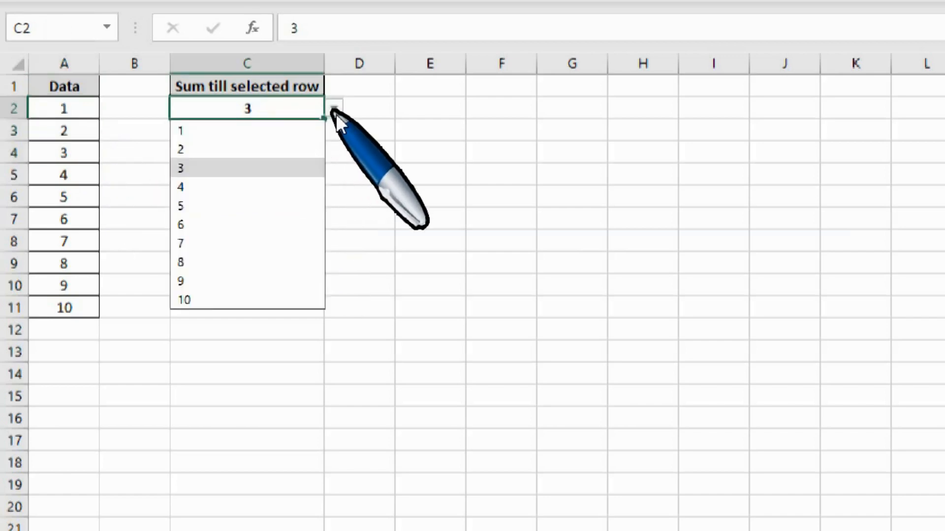
left_click(218, 186)
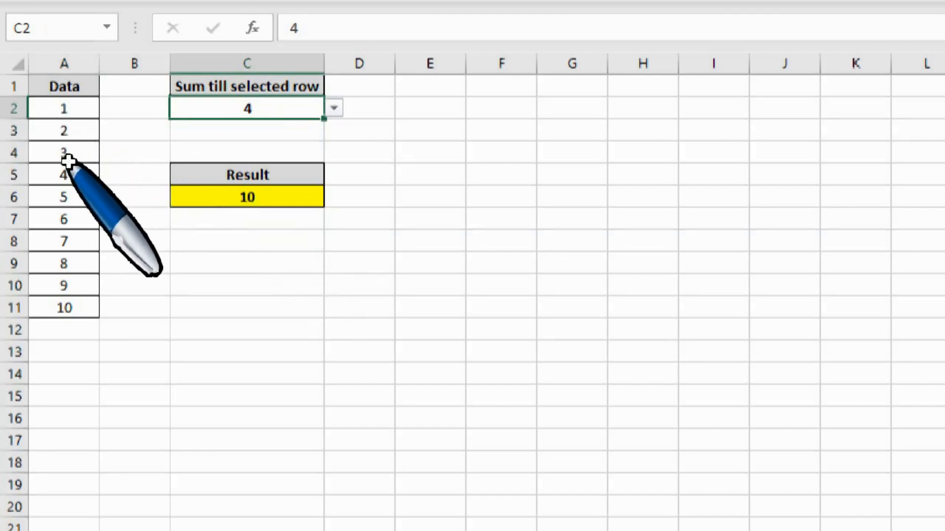
Highlight the first four data values, A2:A5, to compare them with the Result cell.
left_click(73, 178)
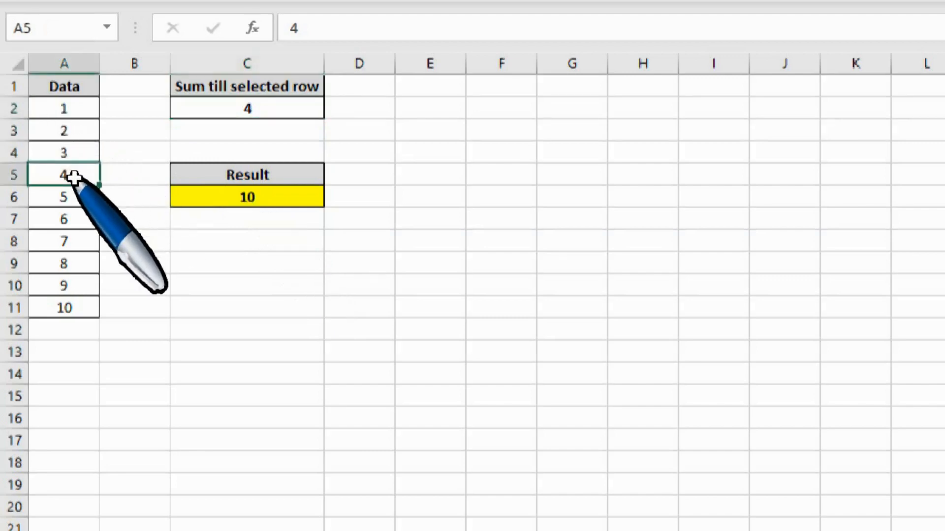
key("shift+Up")
key("shift+Up")
key("shift+Up")
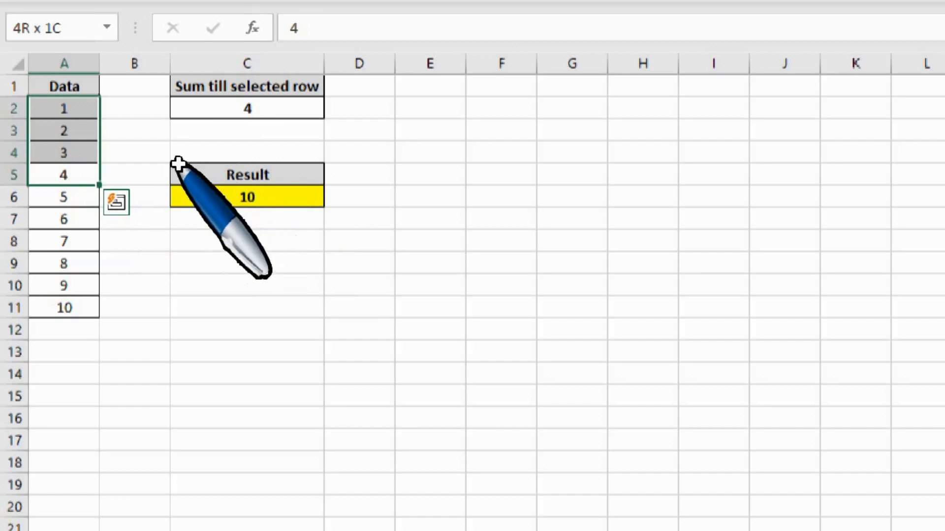
left_click(157, 131)
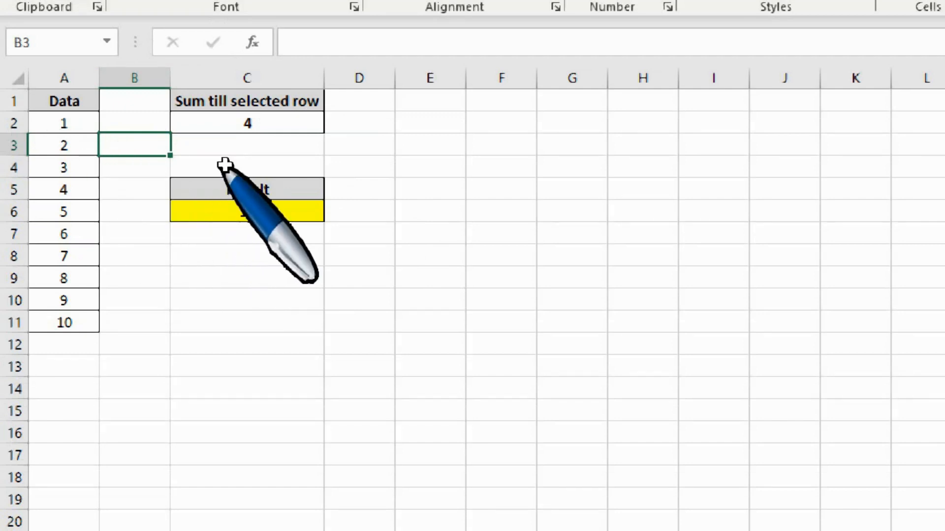
Clear the existing content of the Result cell C6.
left_click(222, 149)
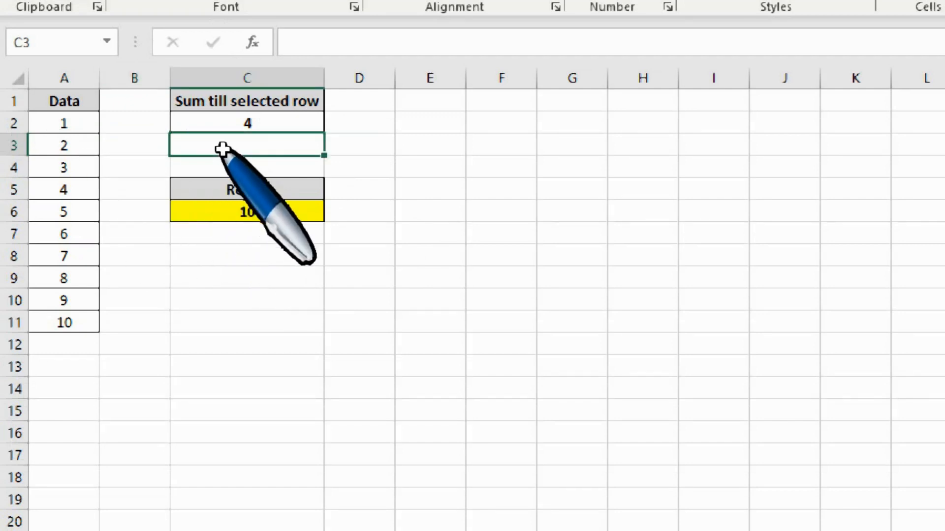
left_click(252, 238)
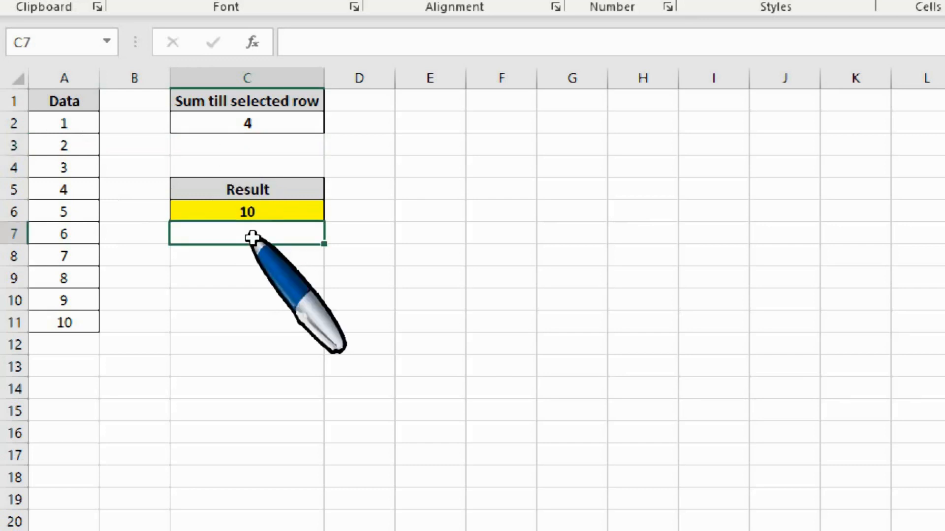
key("shift+Up")
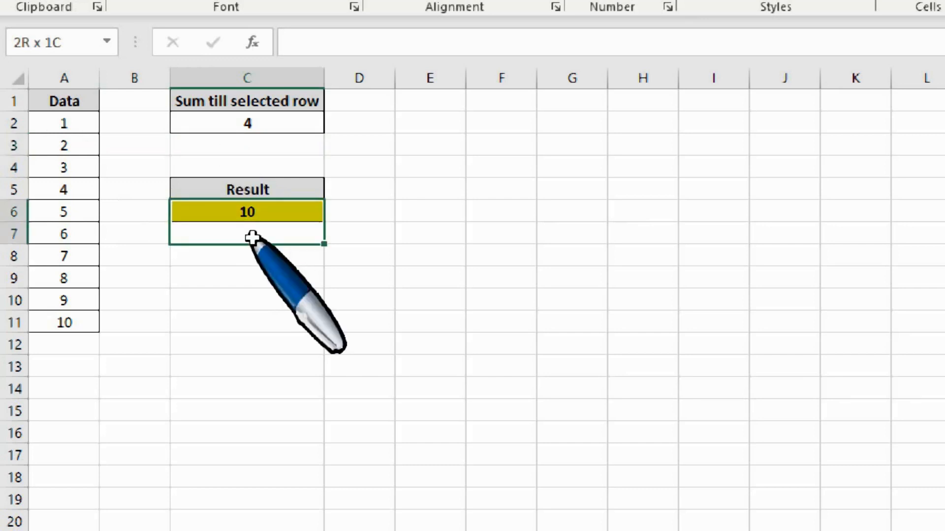
left_click(252, 238)
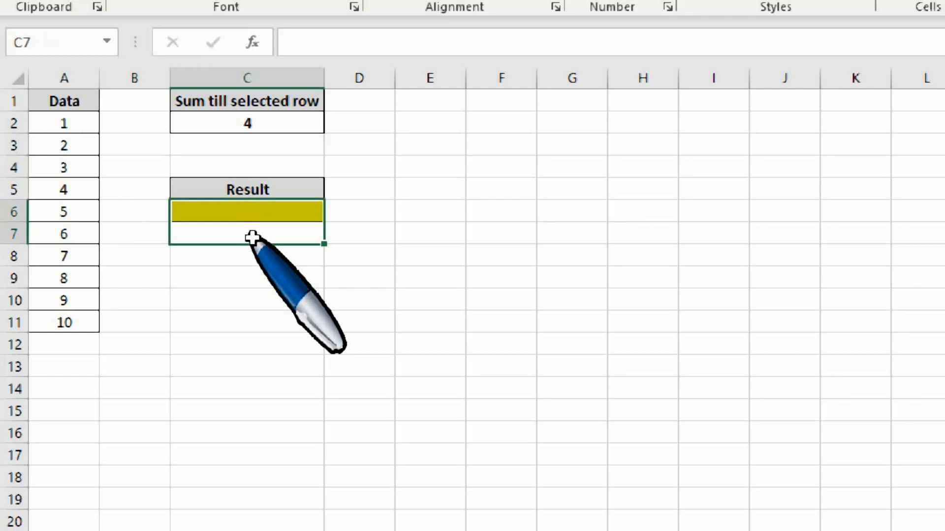
Begin a SUM formula in the Result cell C6 with the range A2:A2.
left_click(241, 211)
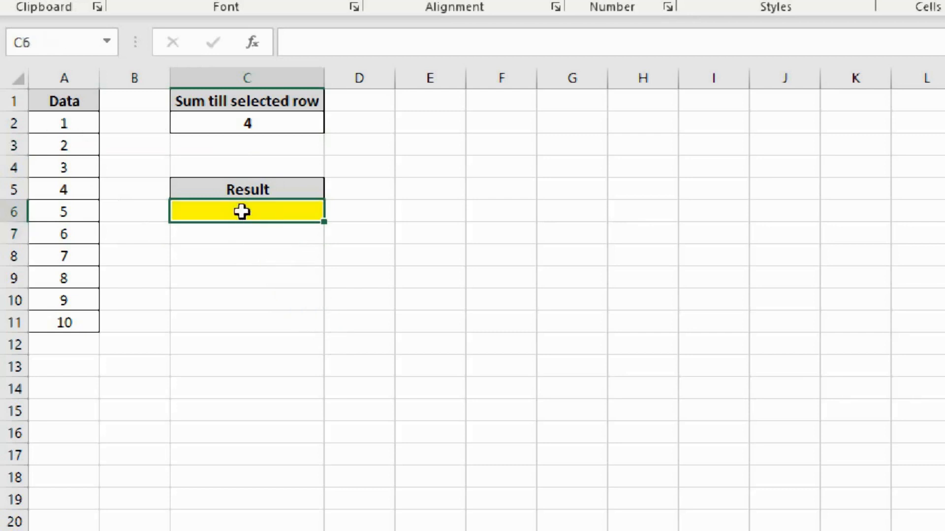
type("=sum")
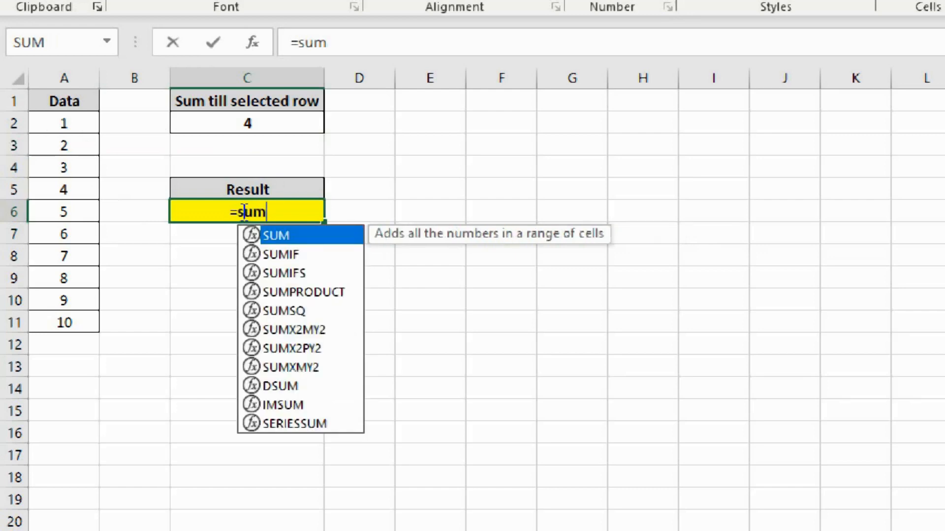
key("Tab")
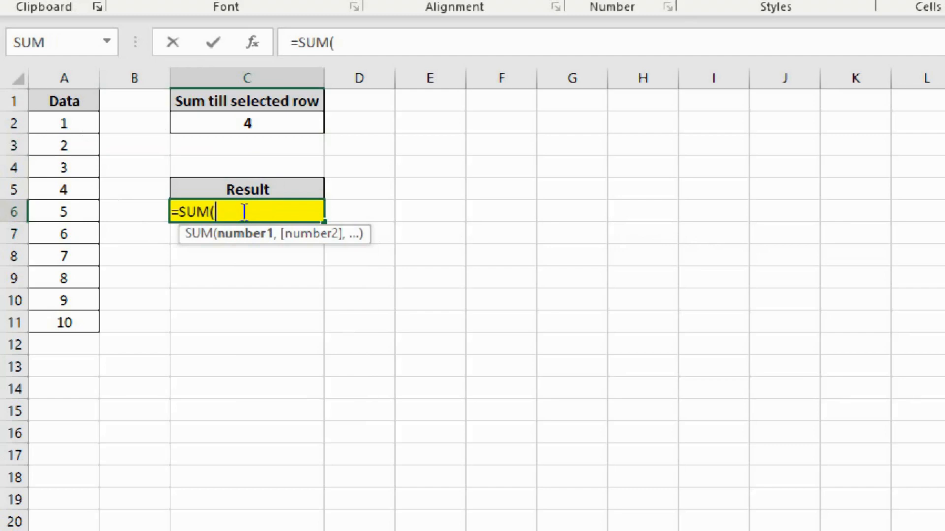
left_click(48, 120)
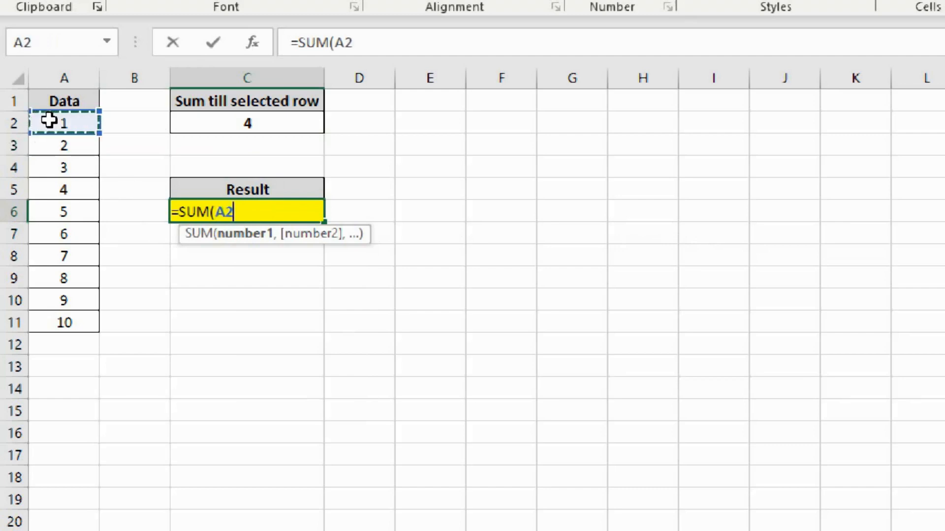
type(":")
left_click(48, 120)
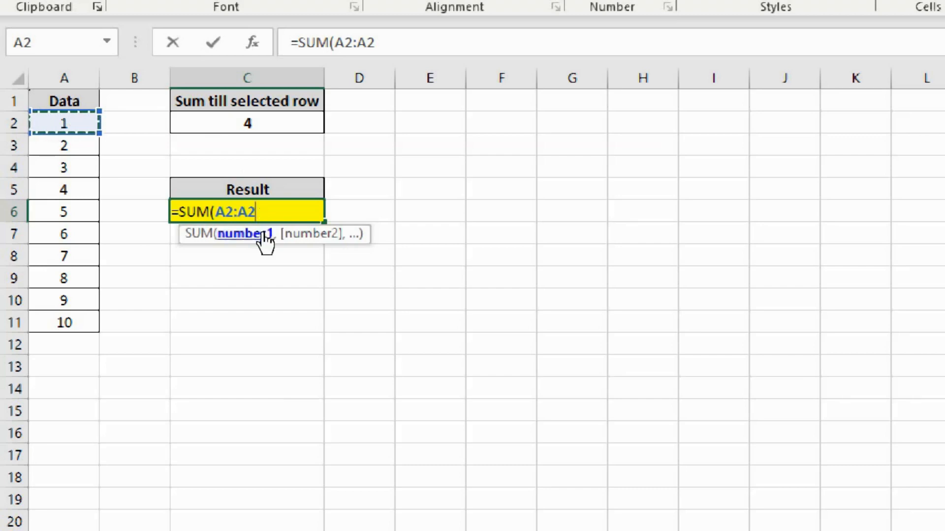
Replace the range's end reference with the OFFSET function and store the incomplete formula =SUM(A2:OFFSET( as text in C6.
key("BackSpace")
key("BackSpace")
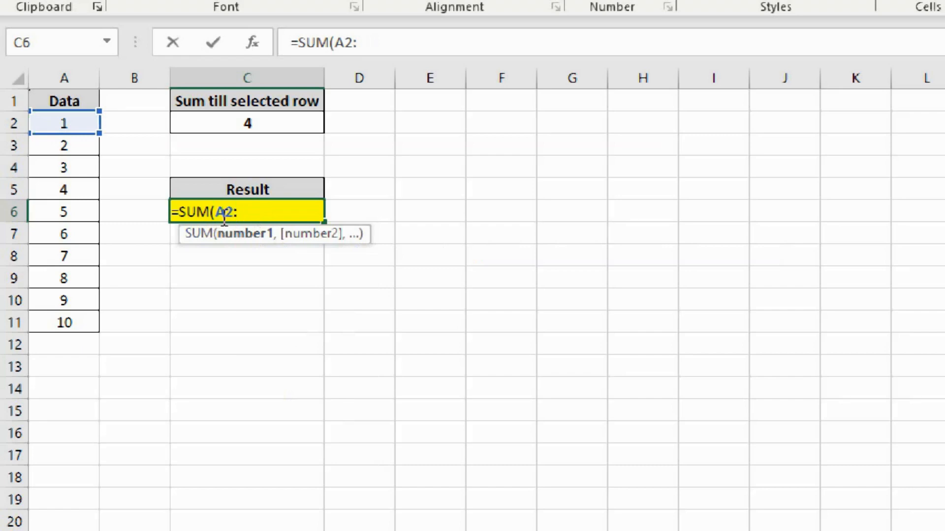
type("off")
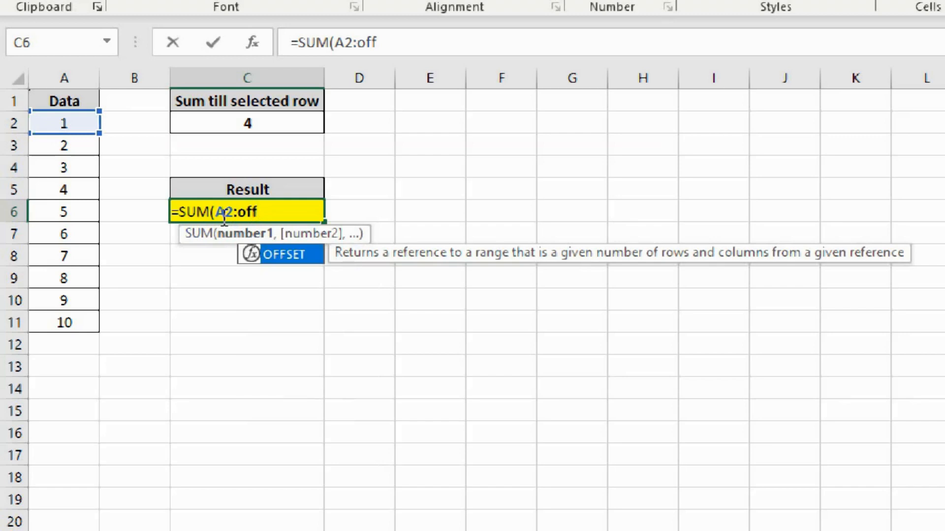
key("Tab")
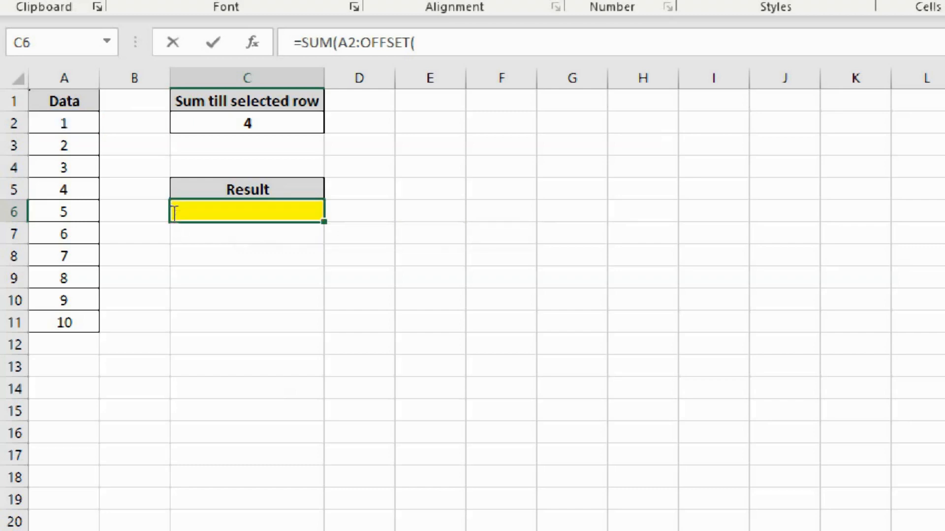
key("Return")
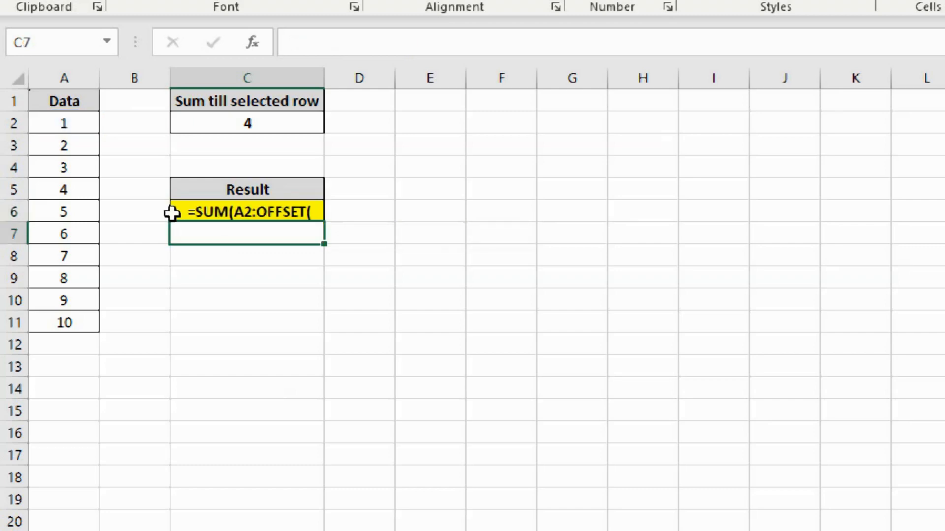
Copy the data values A2:A11 into column E starting at E2.
left_click(446, 122)
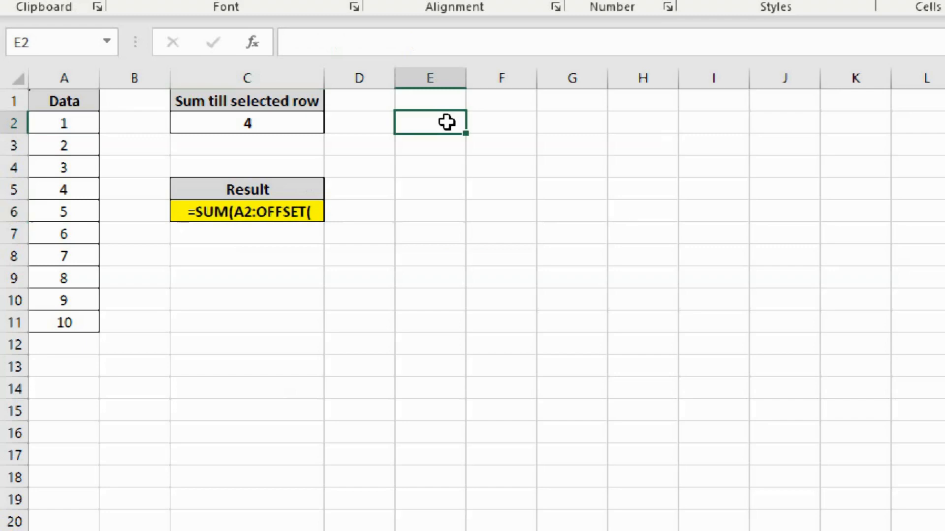
key("Left")
key("Left")
key("Left")
key("Left")
key("ctrl+shift+Down")
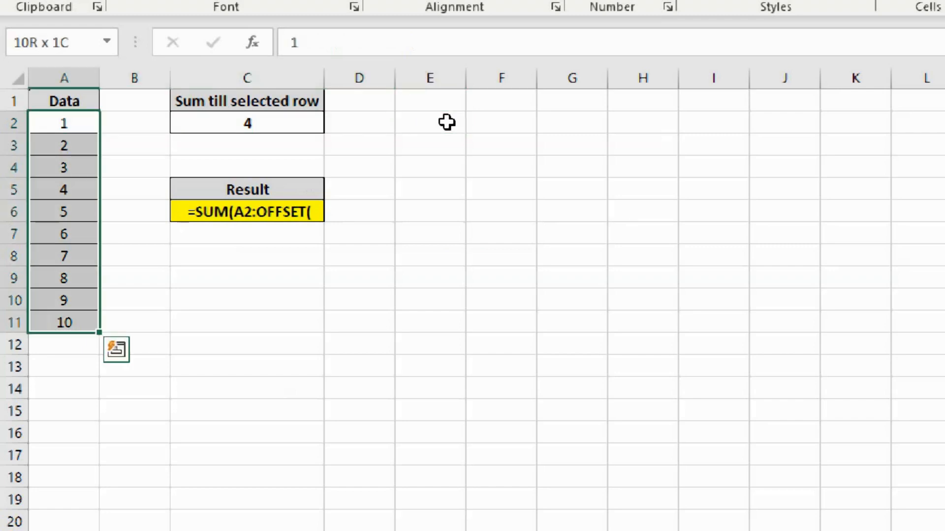
key("ctrl+c")
key("Right")
key("Right")
key("Right")
key("Right")
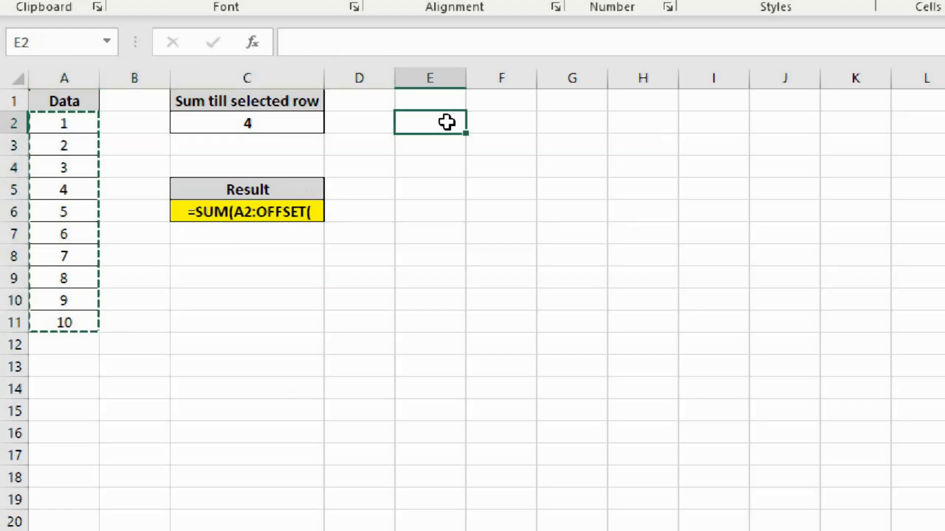
key("ctrl+v")
key("Escape")
Start an OFFSET formula in G3 that uses E2 as its reference.
key("Right")
key("Right")
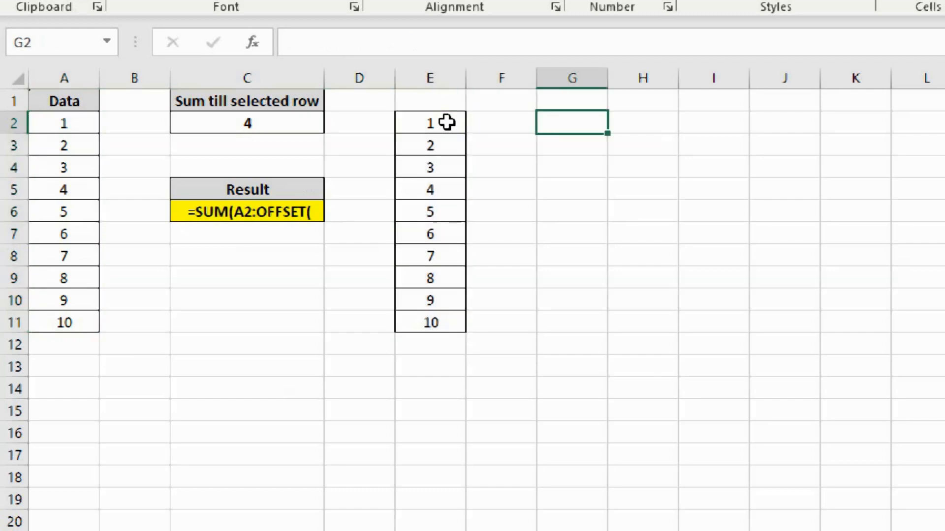
key("Down")
type("=of")
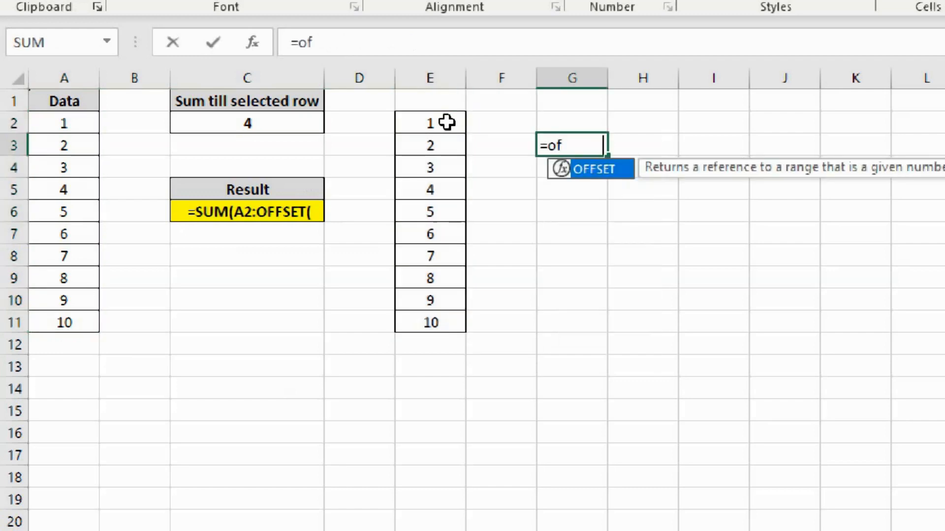
key("Tab")
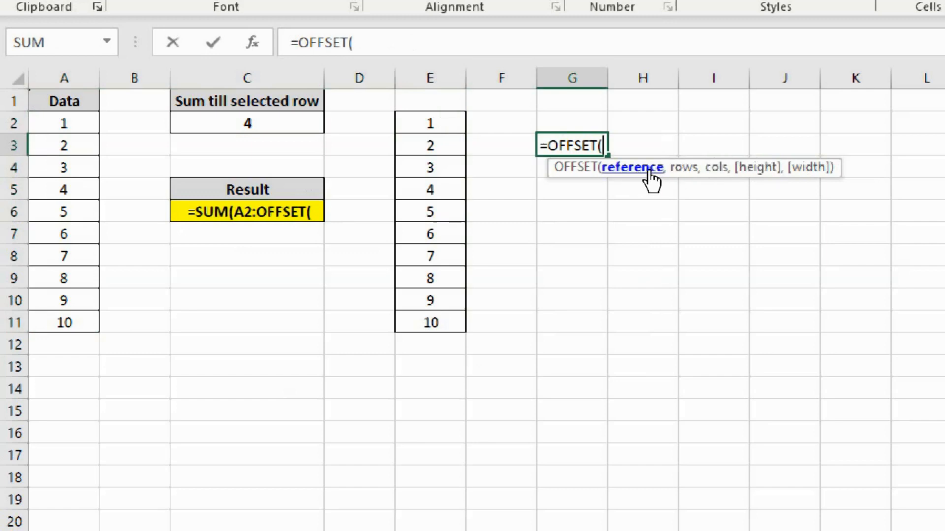
left_click(423, 120)
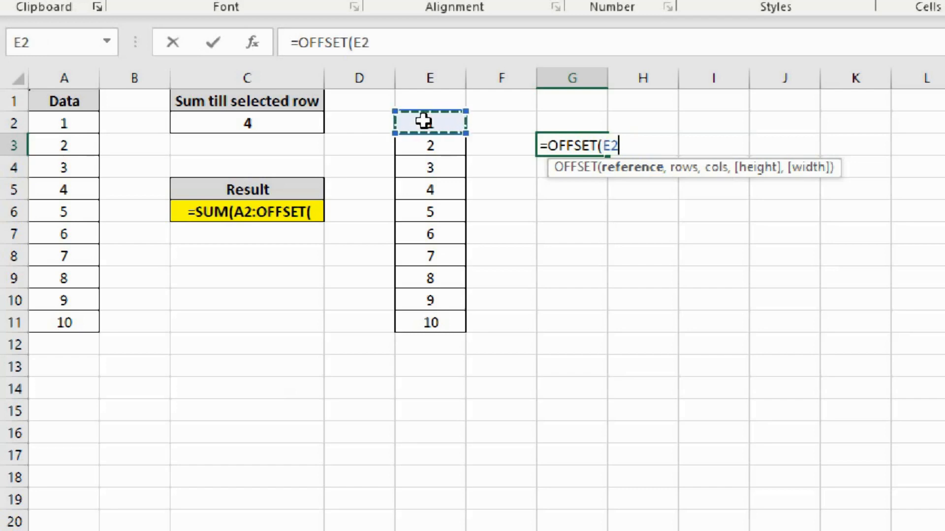
Complete the G3 formula as =OFFSET(E2,2,0), with 2 rows and 0 columns, leaving out height and width.
type(",2")
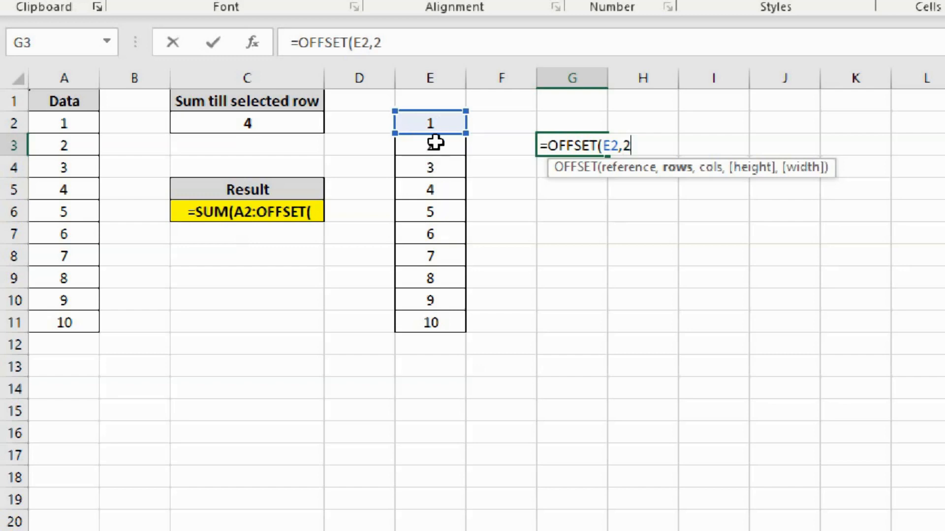
type(",")
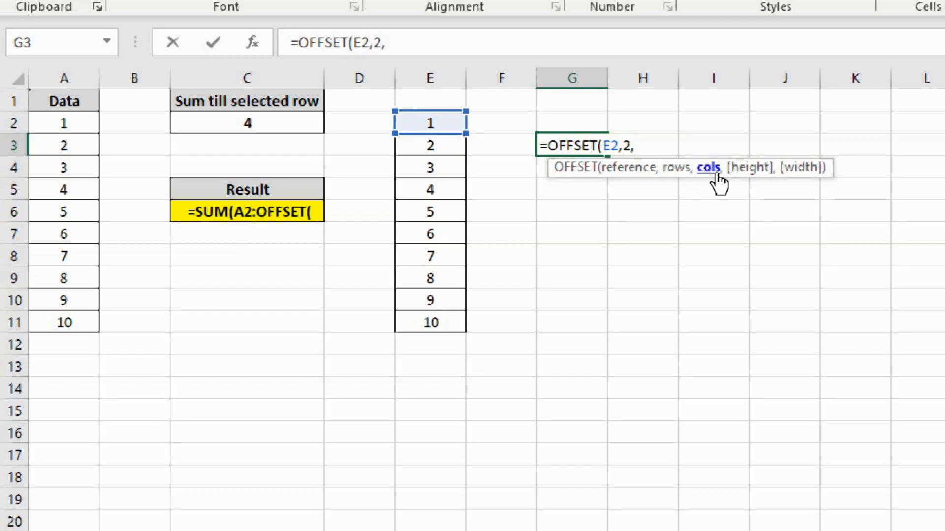
type("2")
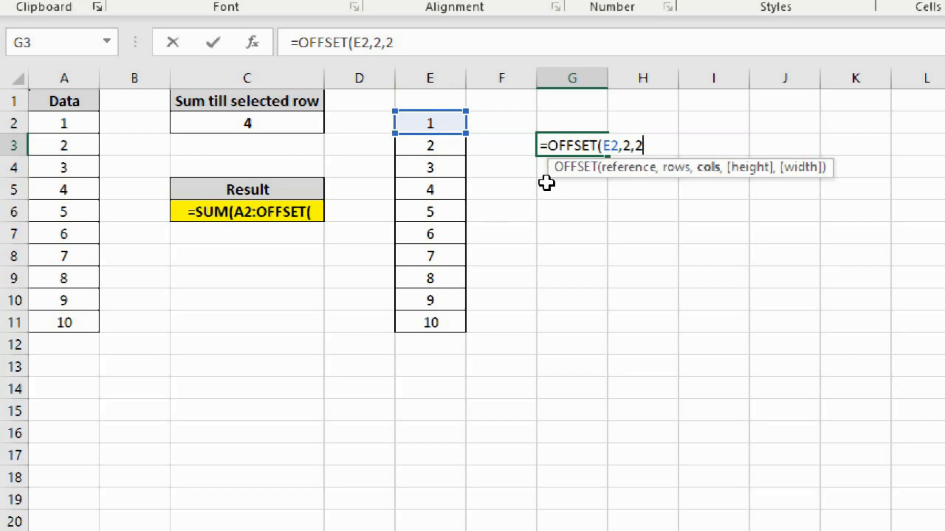
key("BackSpace")
type("0")
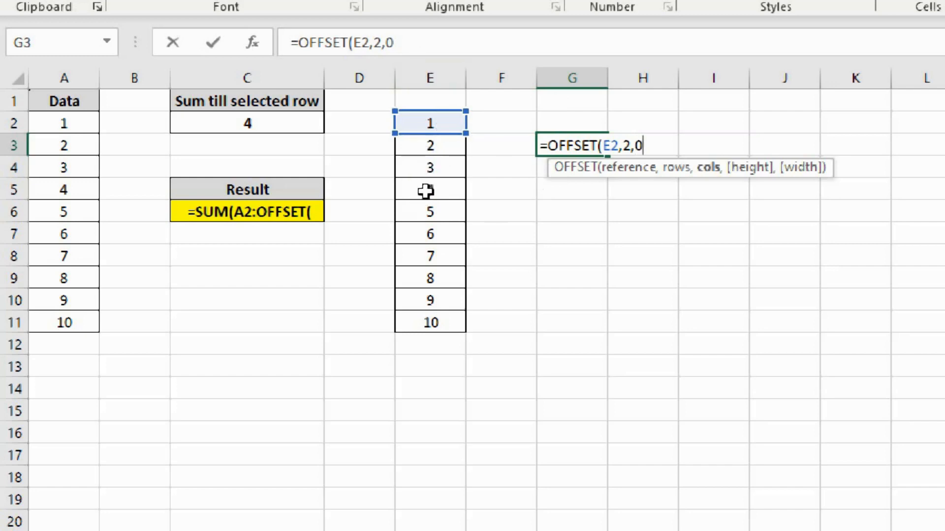
type(",")
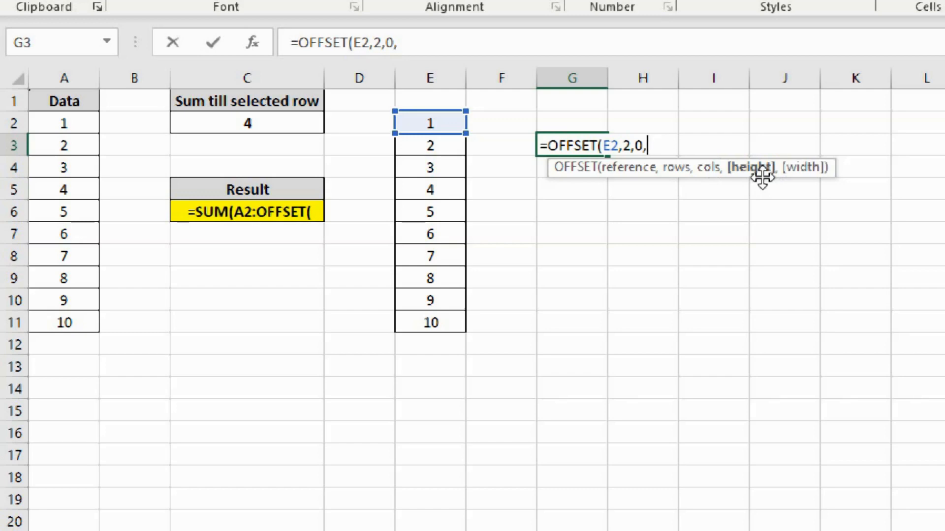
key("BackSpace")
type(")")
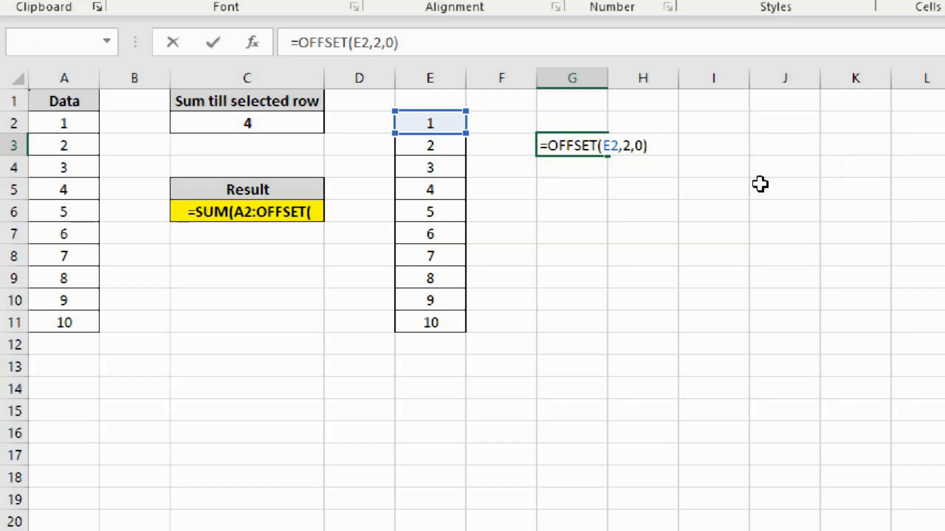
key("Return")
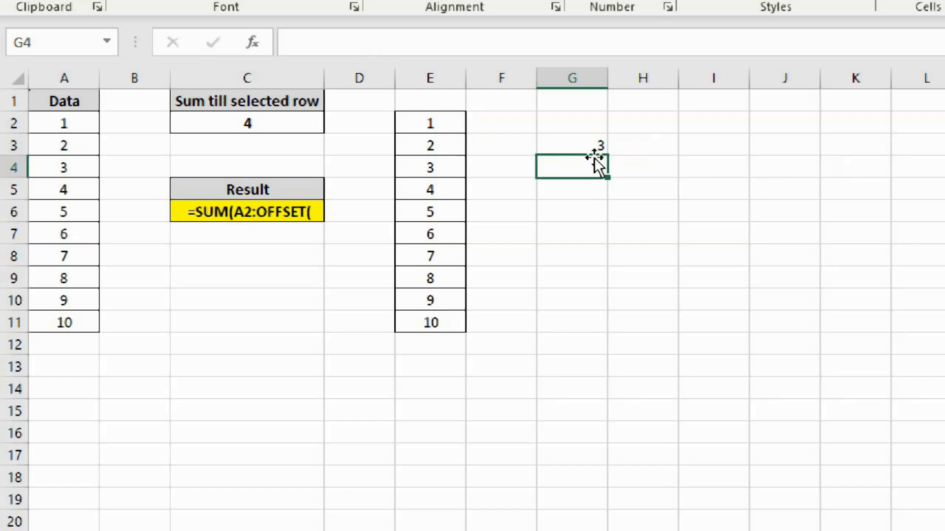
key("ctrl+2")
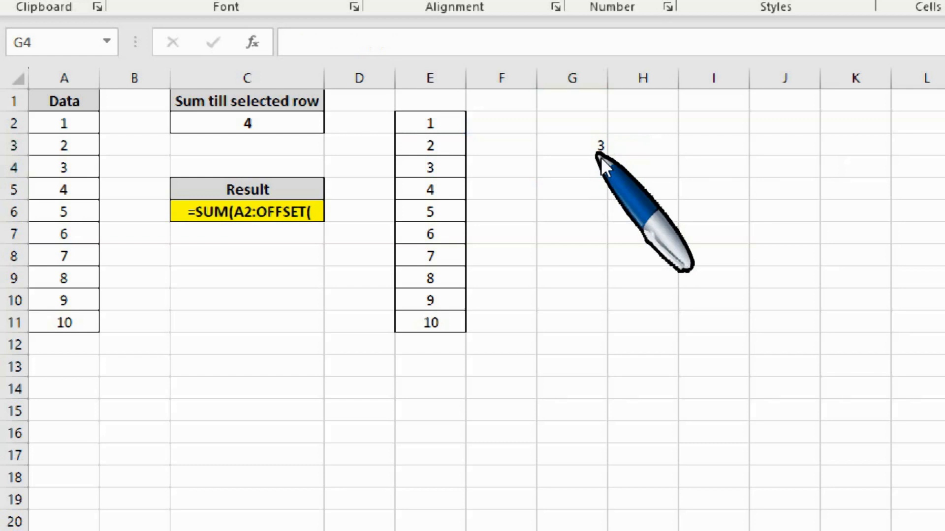
left_click(597, 158)
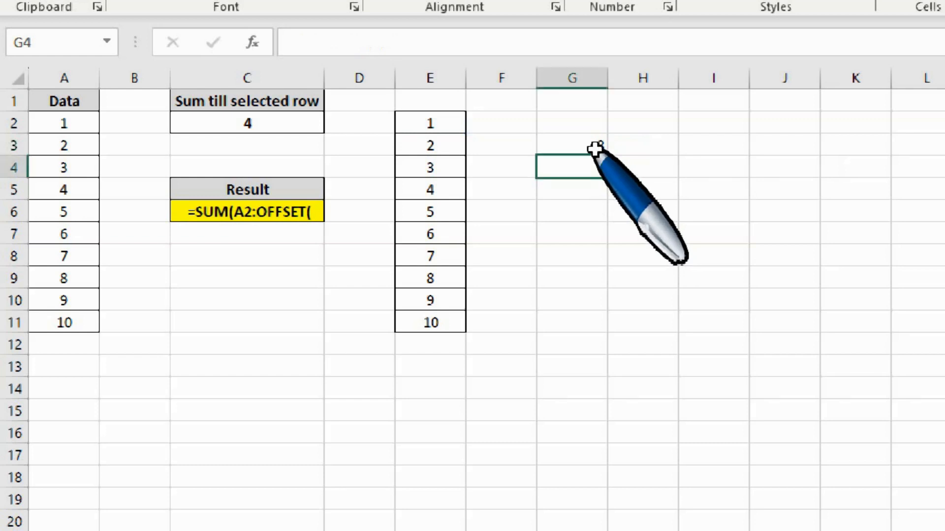
left_click(593, 144)
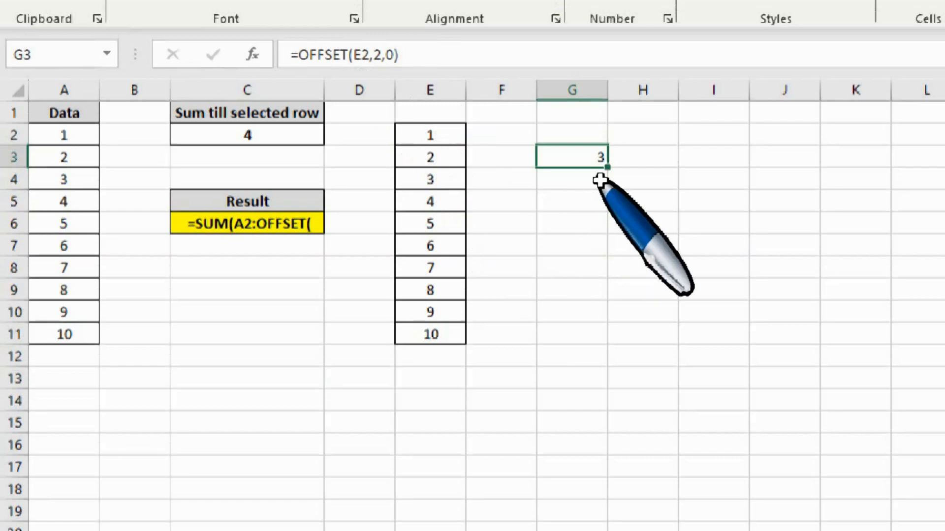
Reopen the incomplete formula in Result cell C6 and give its OFFSET function A2 as the reference.
left_click(229, 239)
key("Up")
key("F2")
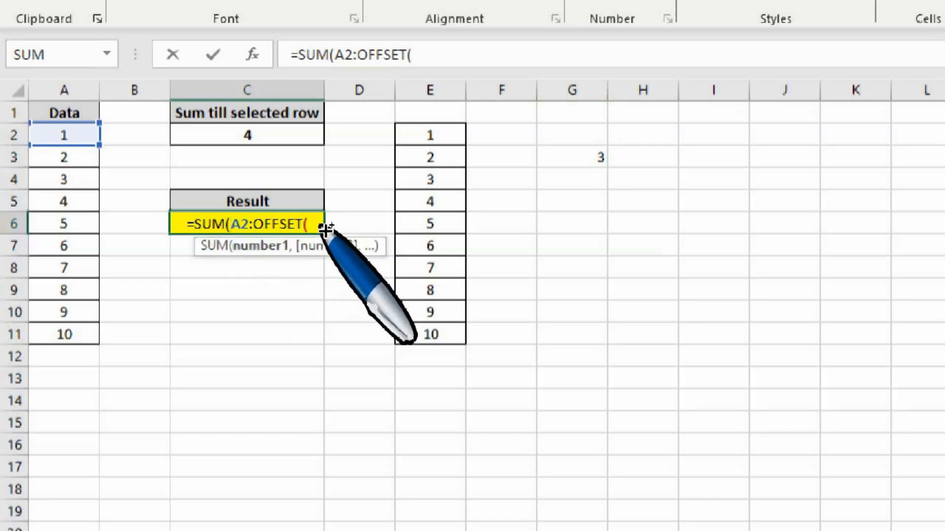
key("End")
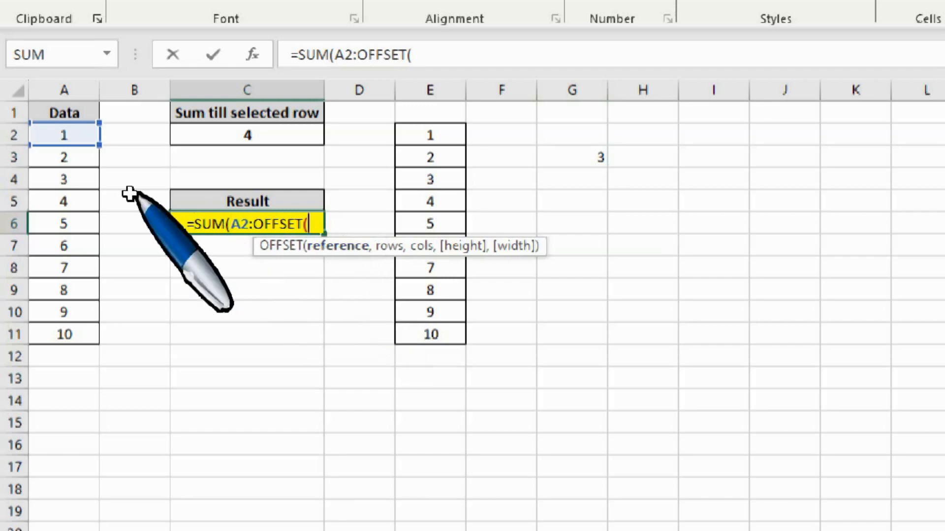
left_click(57, 136)
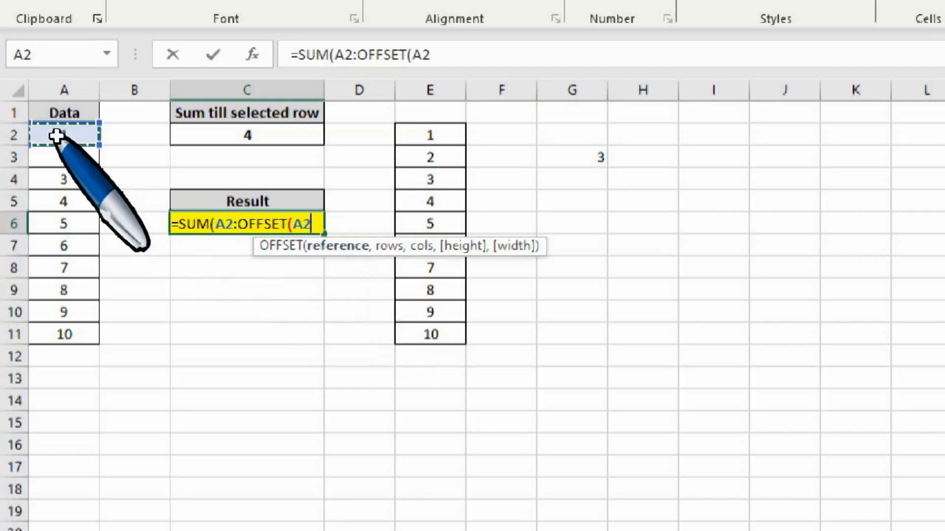
type(",")
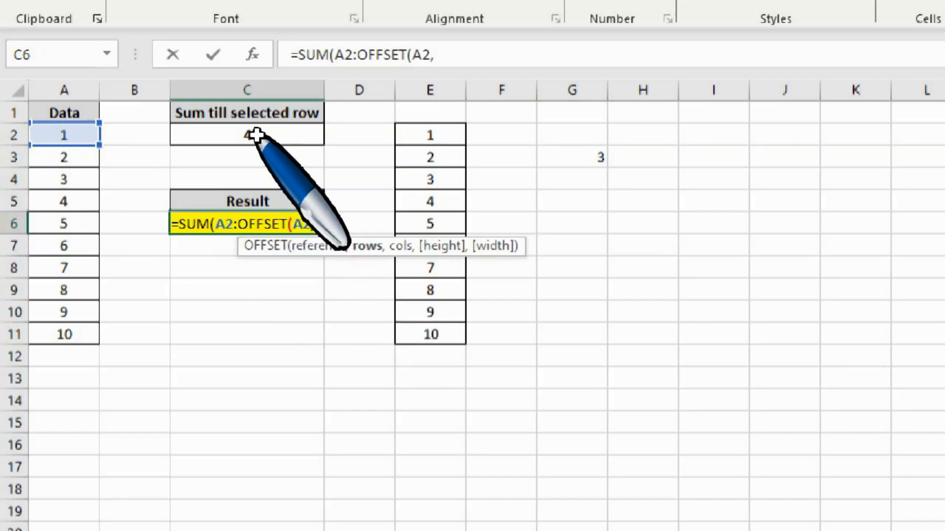
Use C2-1 as the OFFSET rows and 0 as the columns, and enter =SUM(A2:OFFSET(A2,C2-1,0)) in C6.
left_click(253, 142)
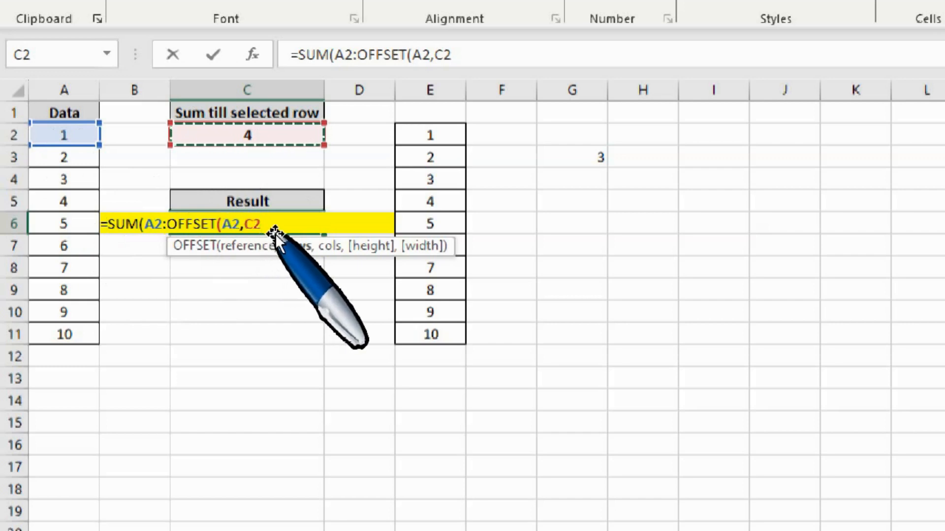
type("-1")
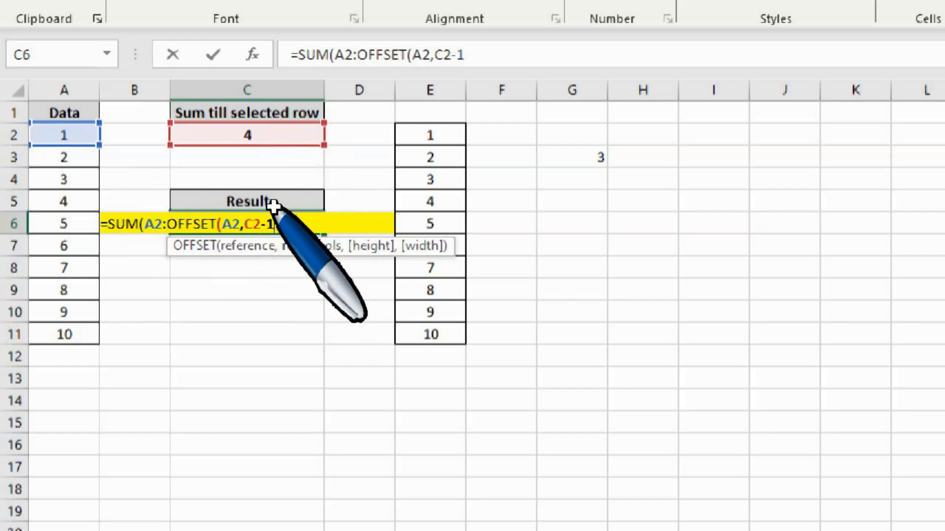
type(",")
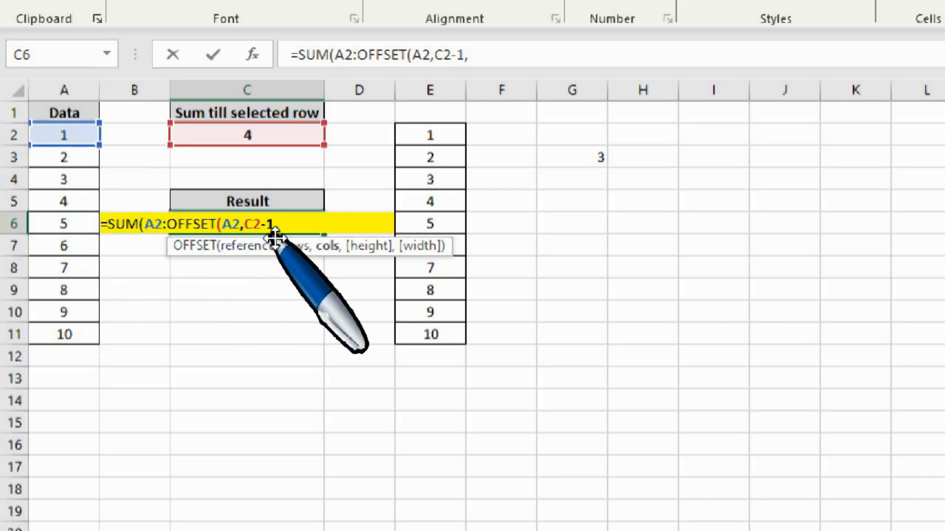
type("0")
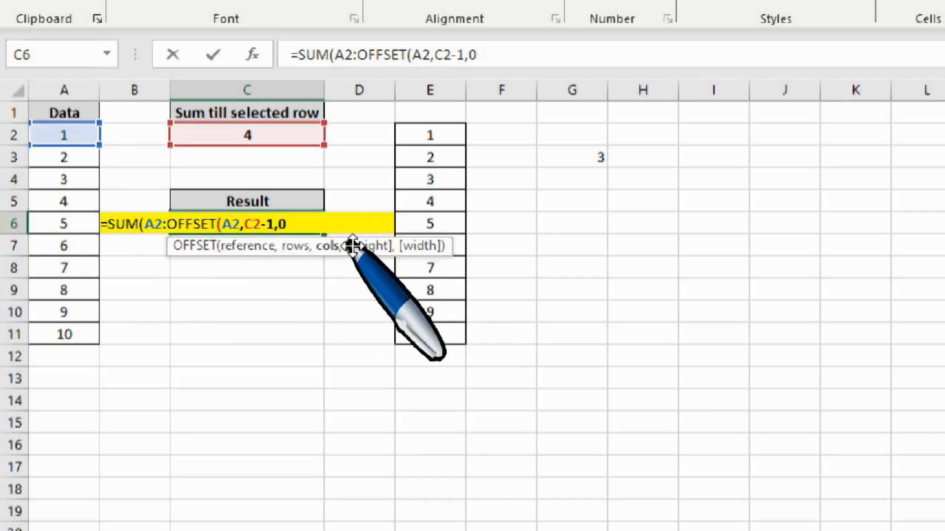
type(")")
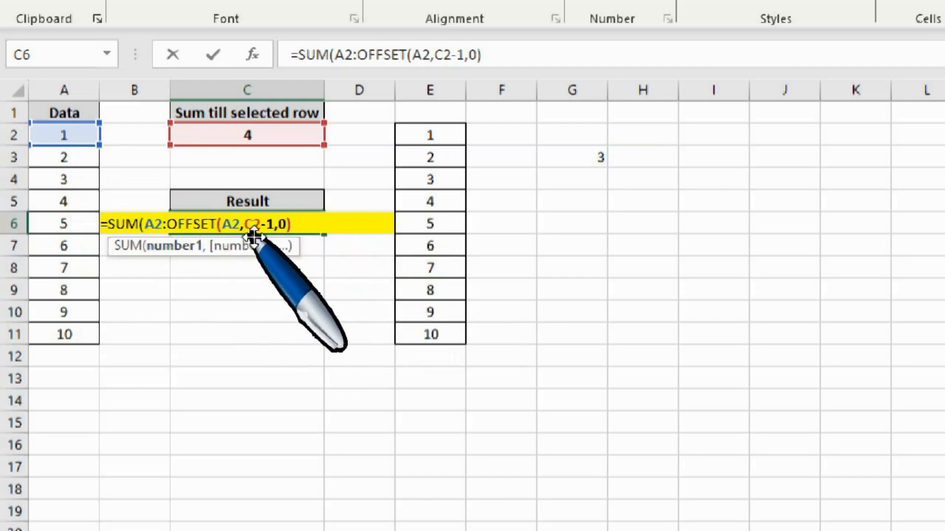
key("Return")
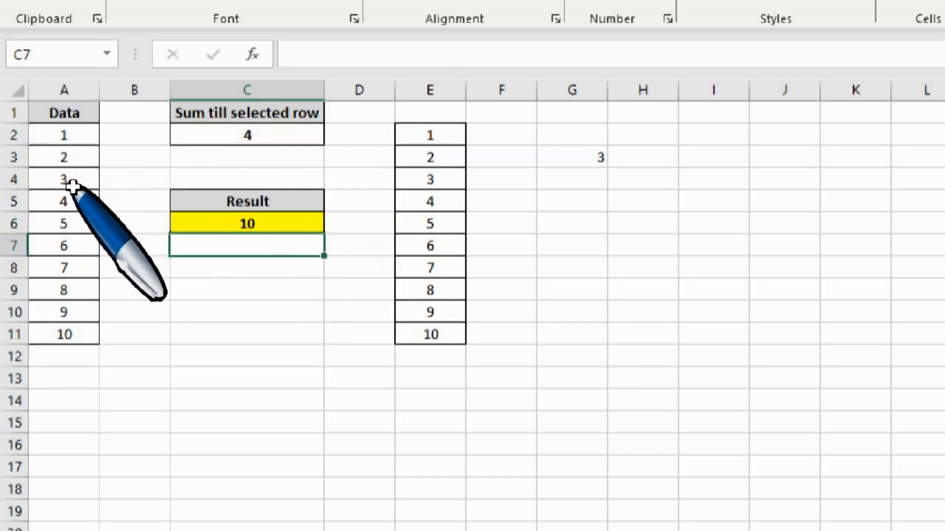
Test the dynamic sum by choosing 1 and 10 in turn as the selected row in C2.
left_click(73, 202)
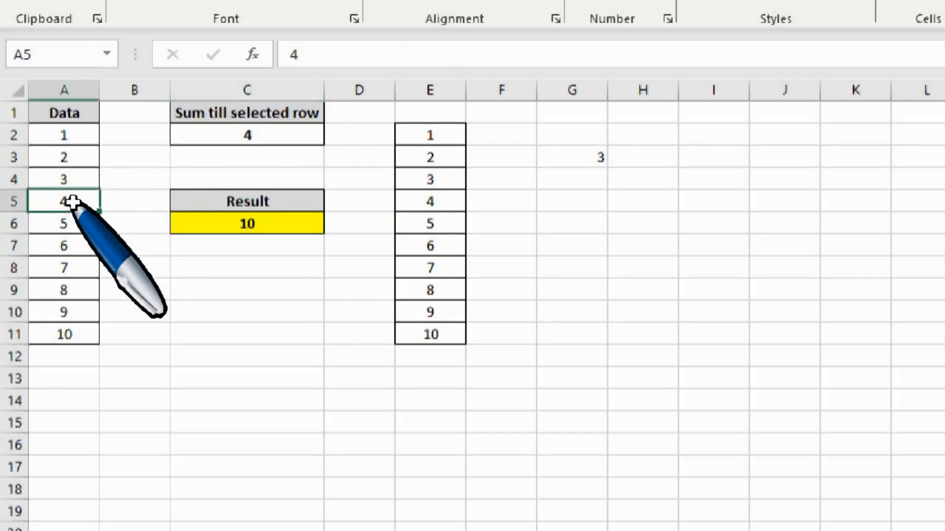
left_click(253, 135)
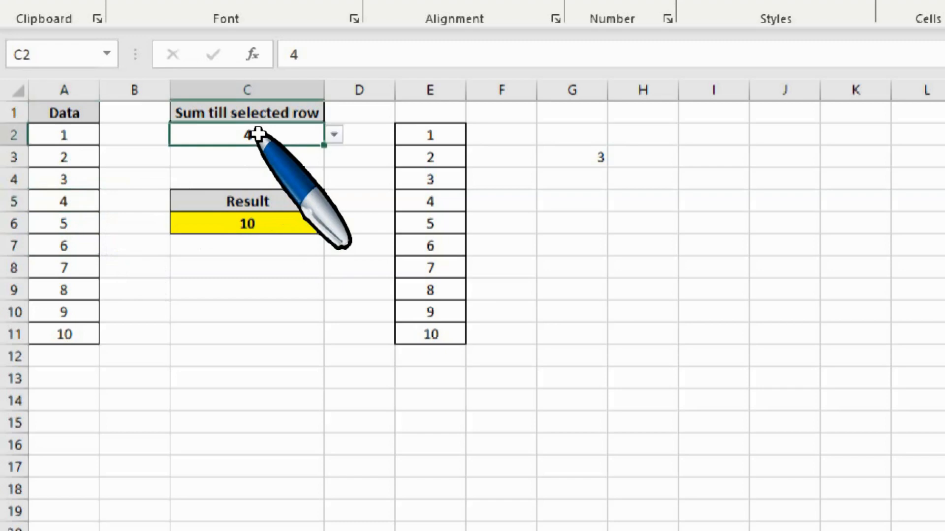
left_click(340, 135)
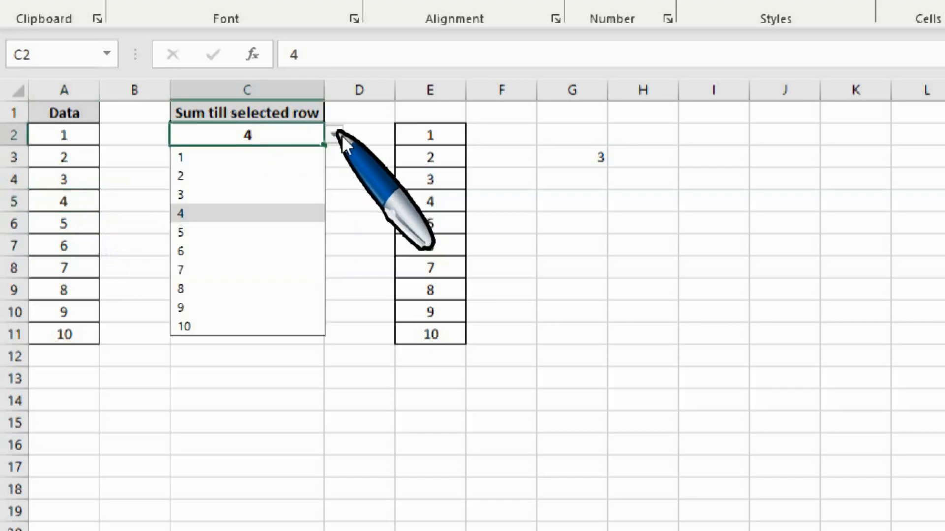
left_click(224, 164)
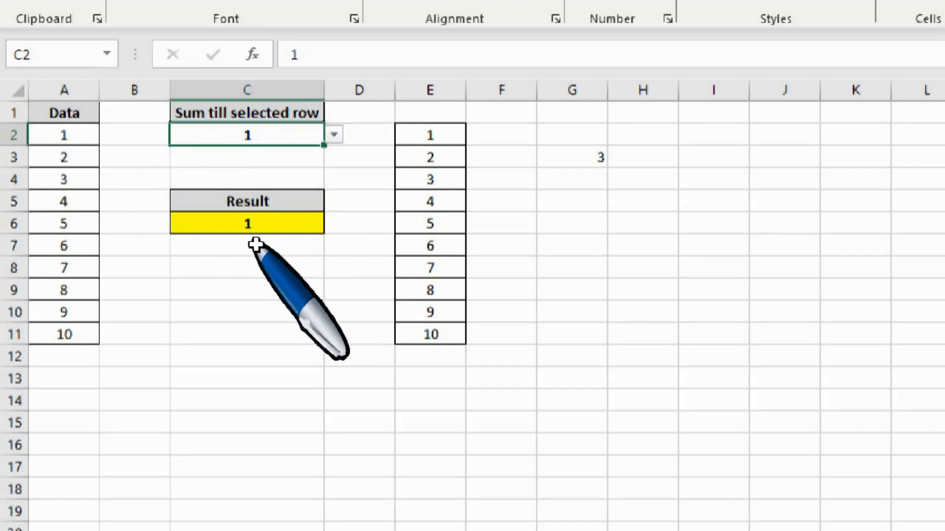
left_click(333, 142)
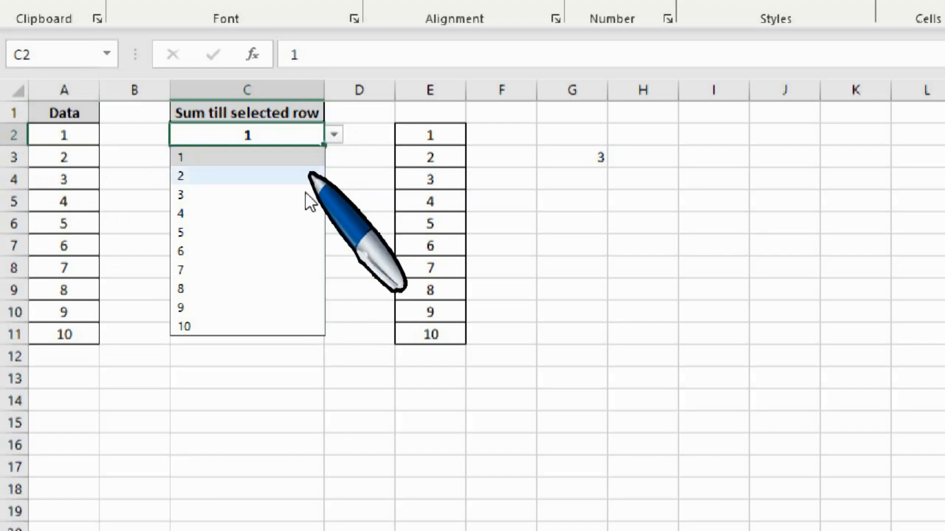
left_click(187, 327)
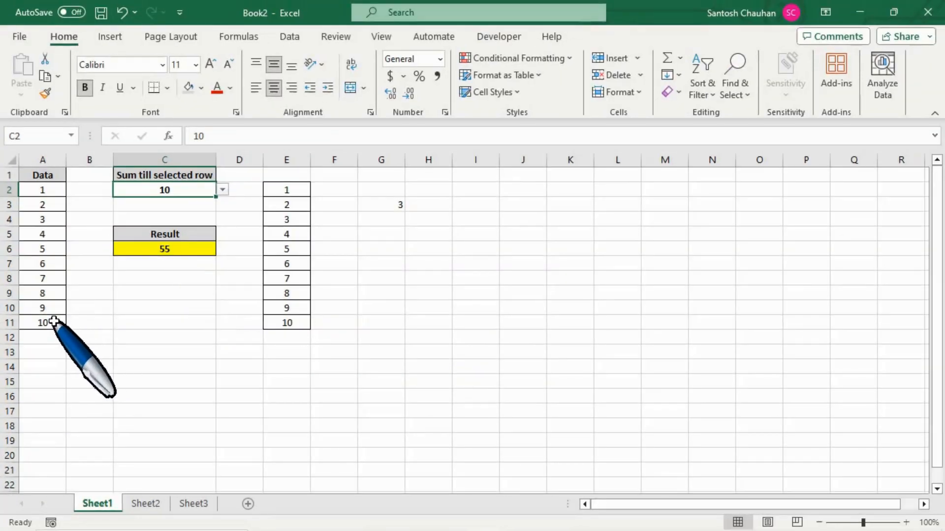
Select the data values A2:A11 to check their sum against the Result cell C6.
left_click(53, 322)
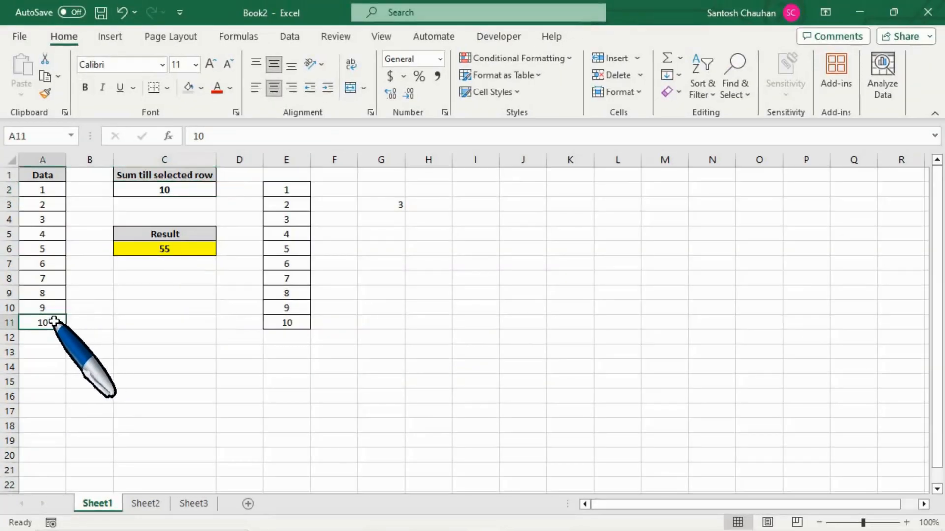
key("shift+Up")
key("shift+Up")
key("shift+Up")
key("shift+Up")
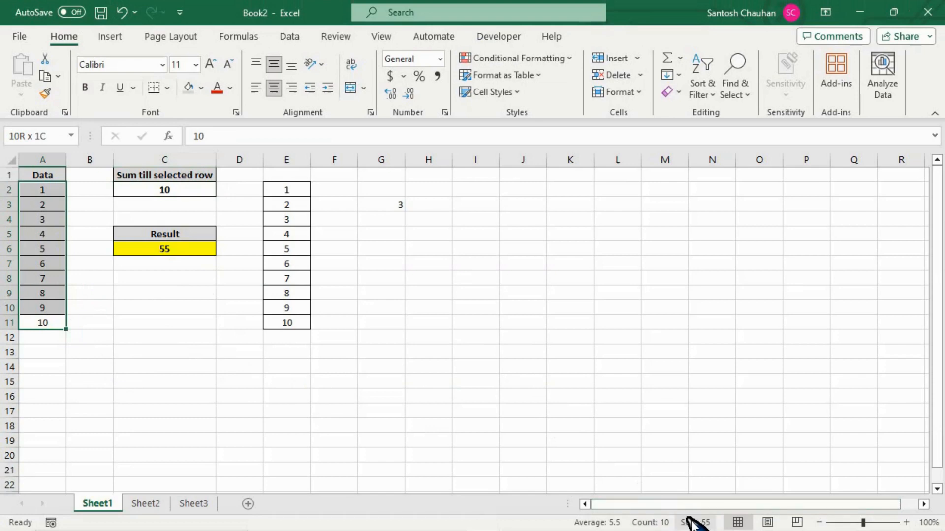
left_click(203, 249)
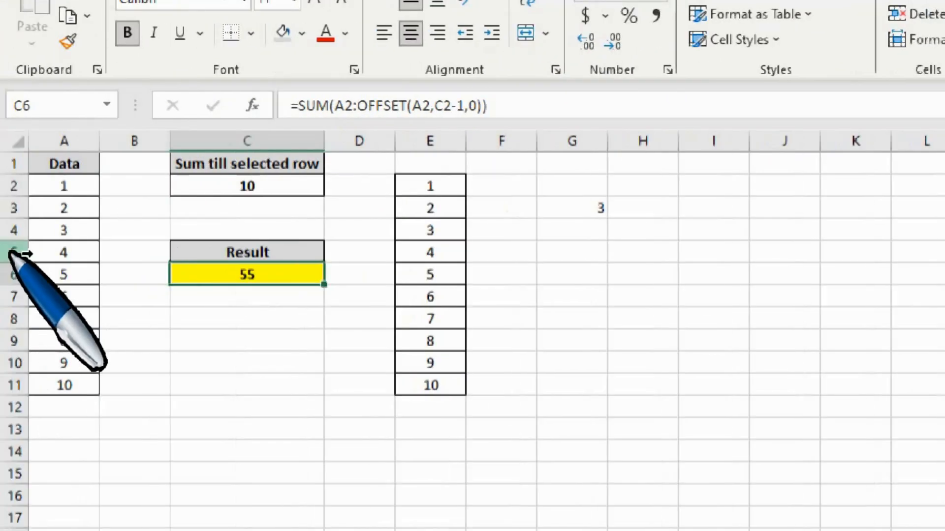
Set the selected row number in C2 to 6.
left_click(311, 192)
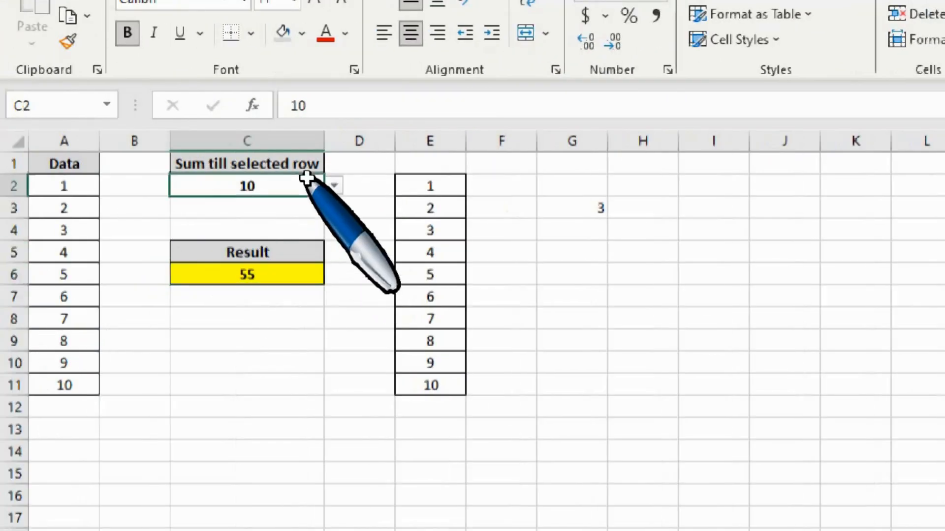
left_click(334, 186)
left_click(194, 302)
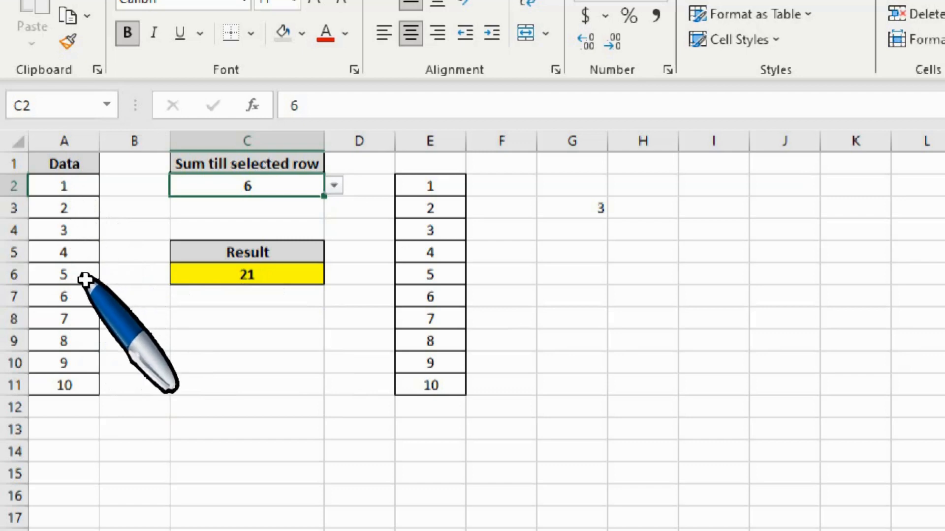
Select the first six data values A2:A7 to check their sum against the Result cell.
left_click_drag(86, 305, 78, 238)
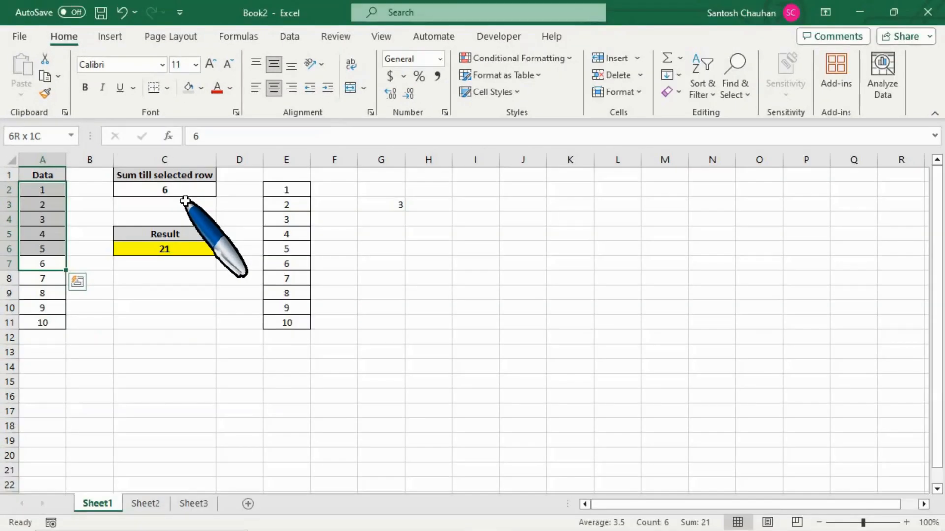
left_click(185, 201)
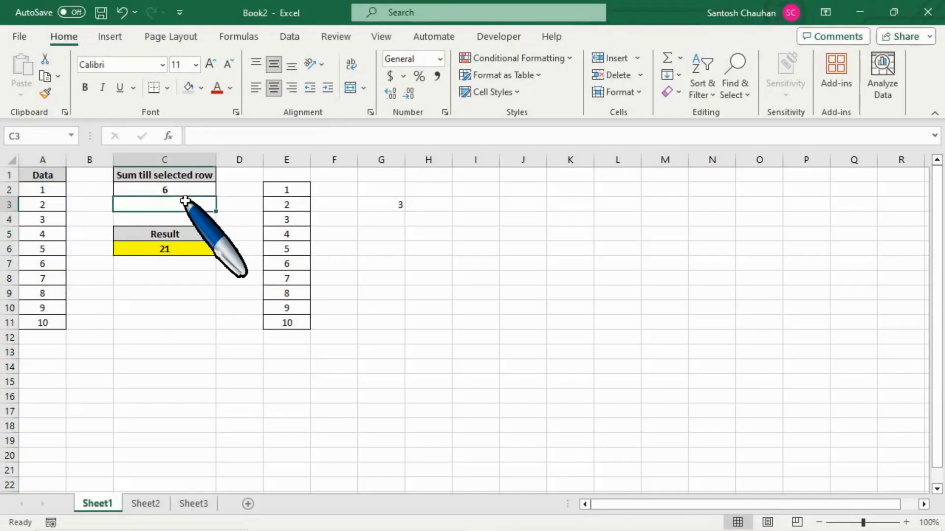
left_click(174, 262)
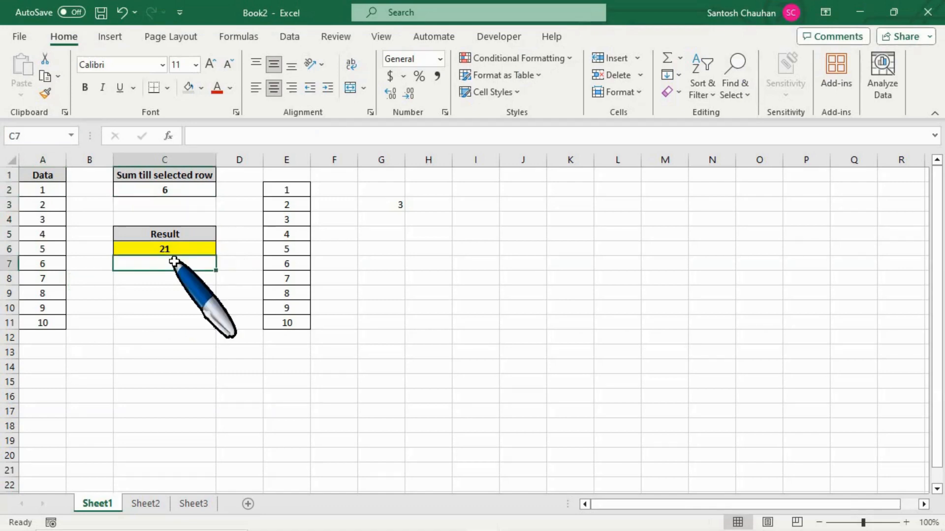